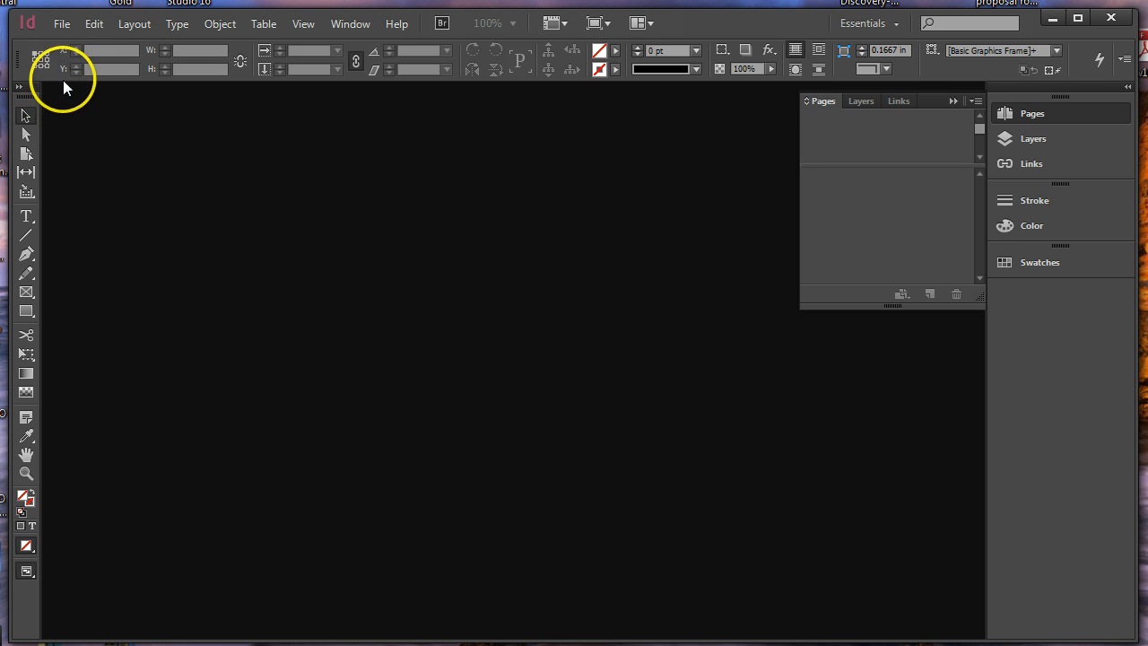
- Start setting up a new document and check the available document presets
{"action": "left_click", "coordinate": [64, 24]}
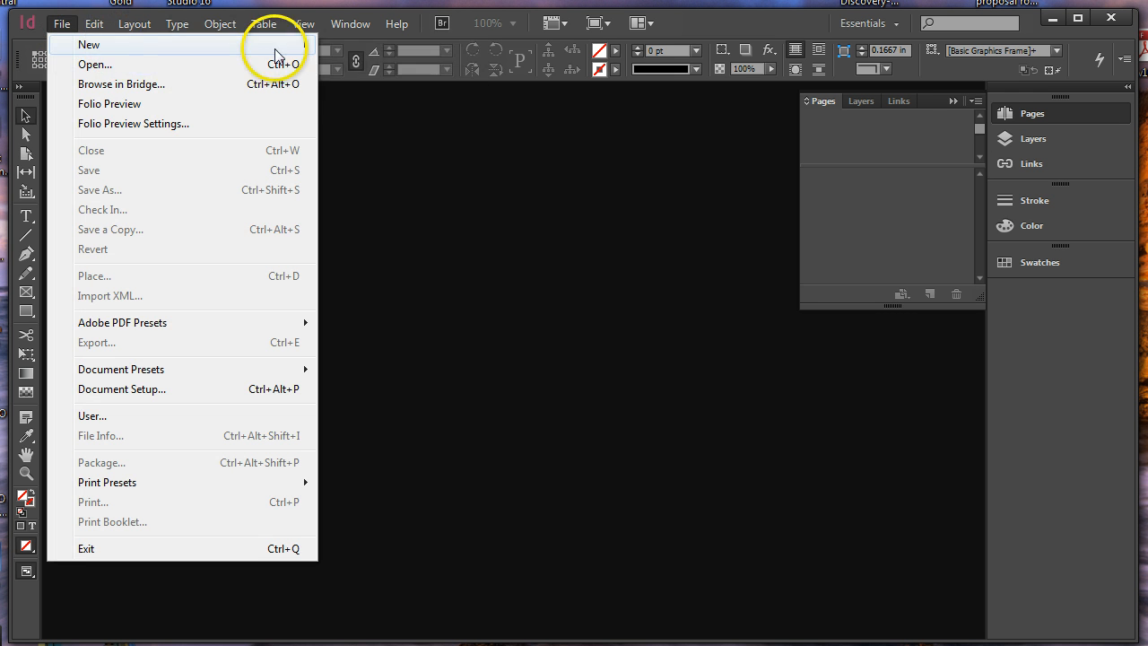
{"action": "mouse_move", "coordinate": [293, 50]}
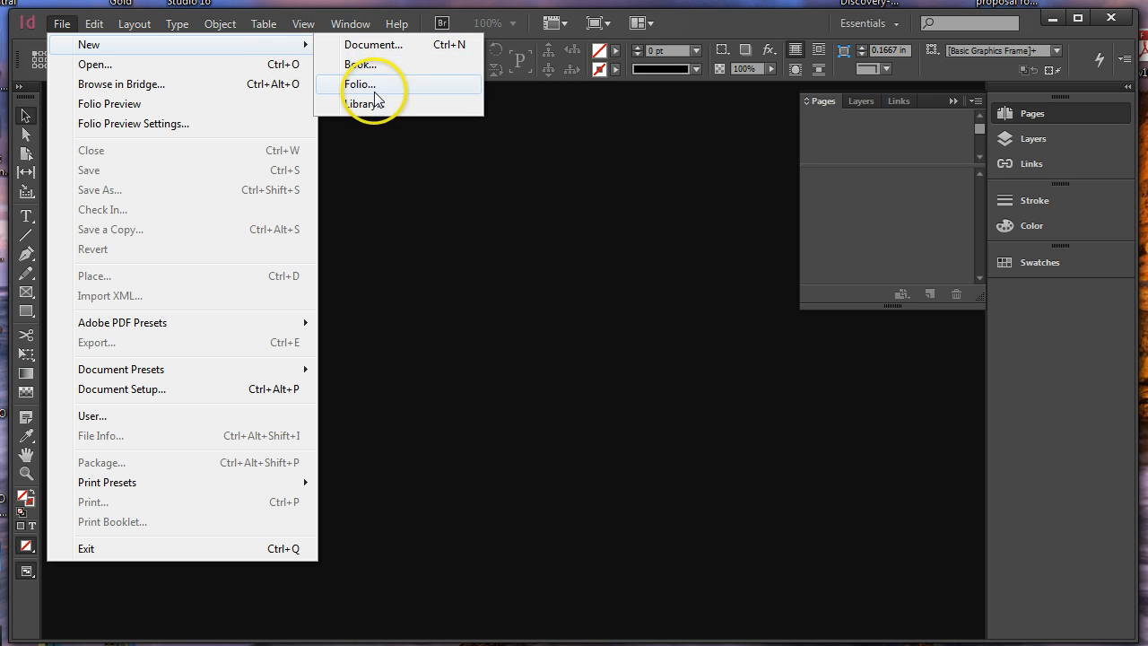
{"action": "left_click", "coordinate": [363, 48]}
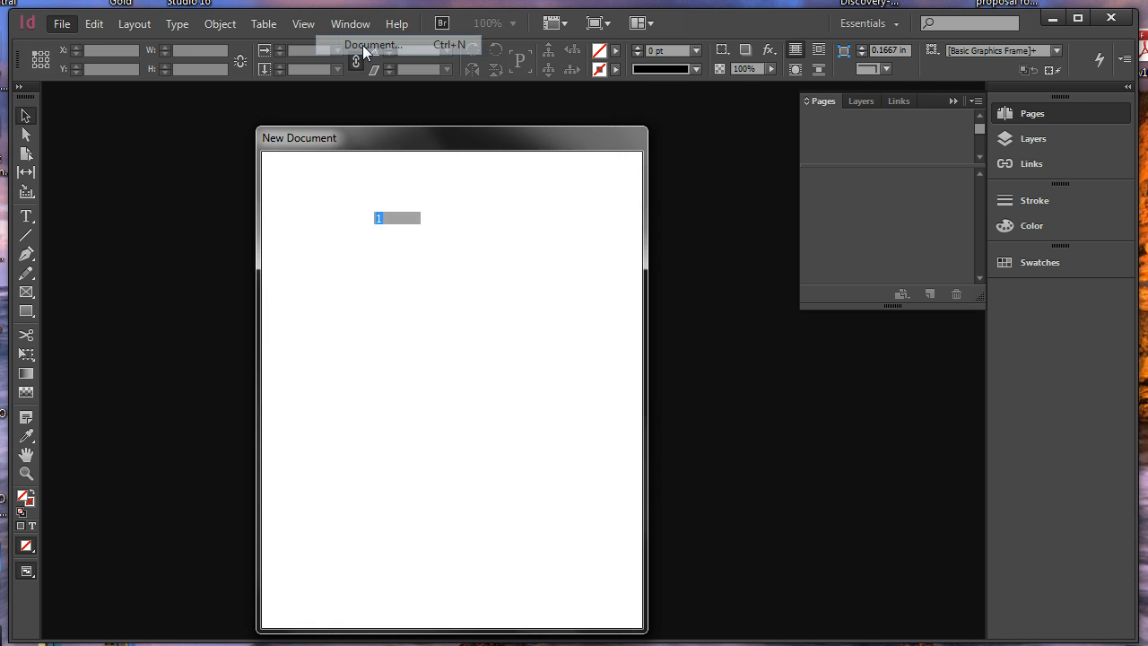
{"action": "left_click_drag", "start_coordinate": [490, 136], "coordinate": [557, 112]}
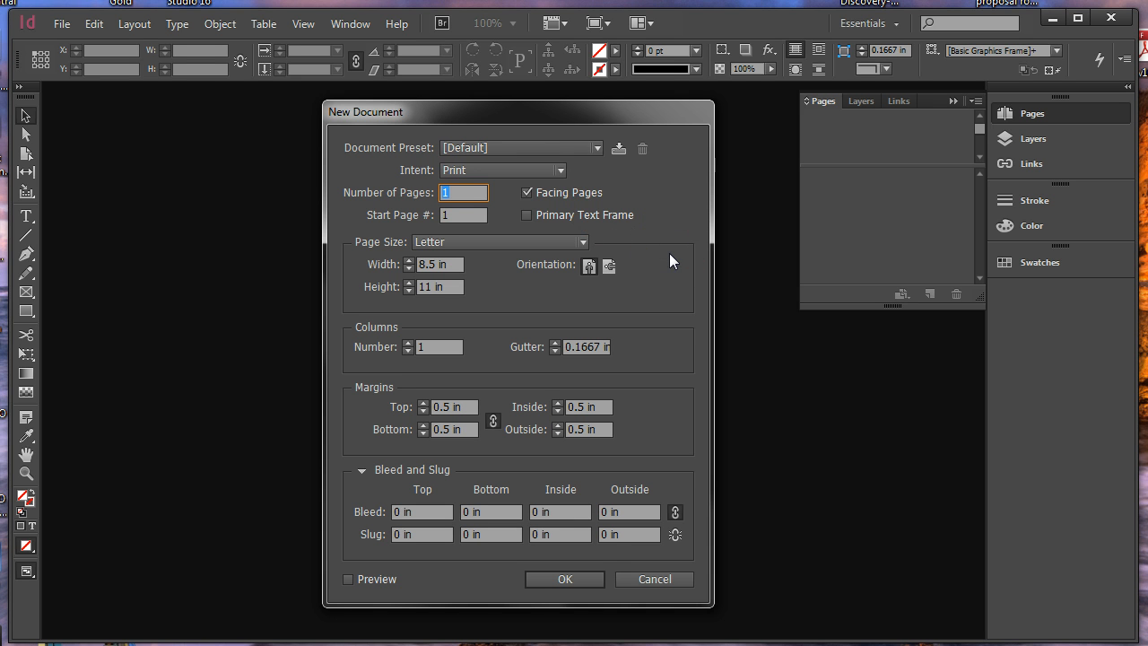
{"action": "left_click", "coordinate": [595, 148]}
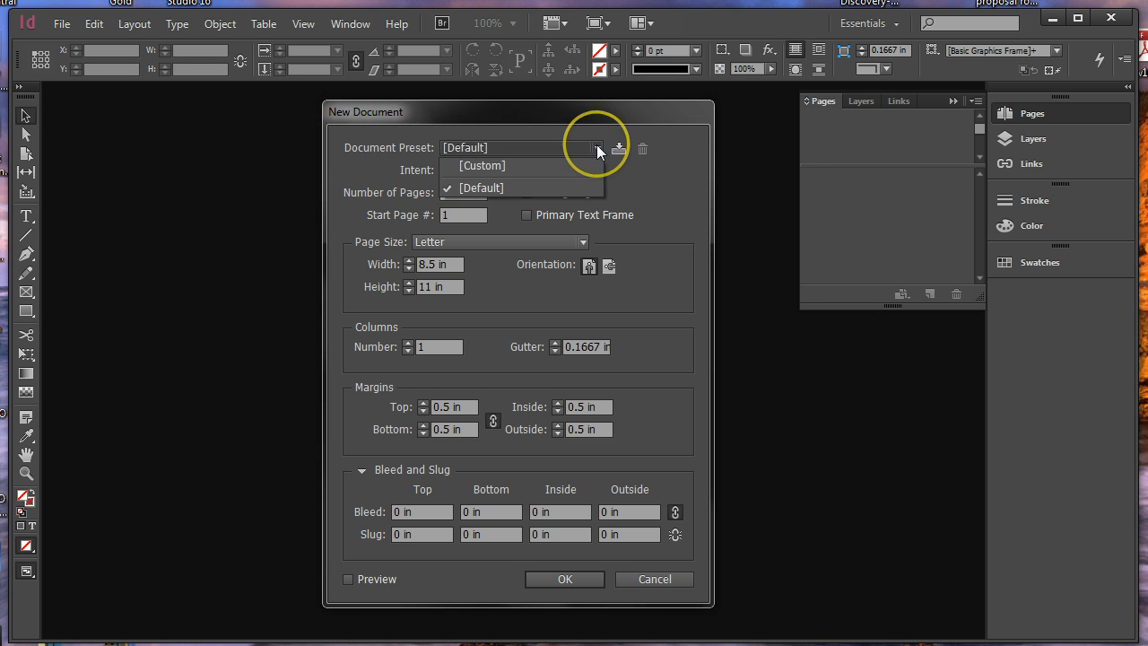
{"action": "left_click", "coordinate": [596, 146]}
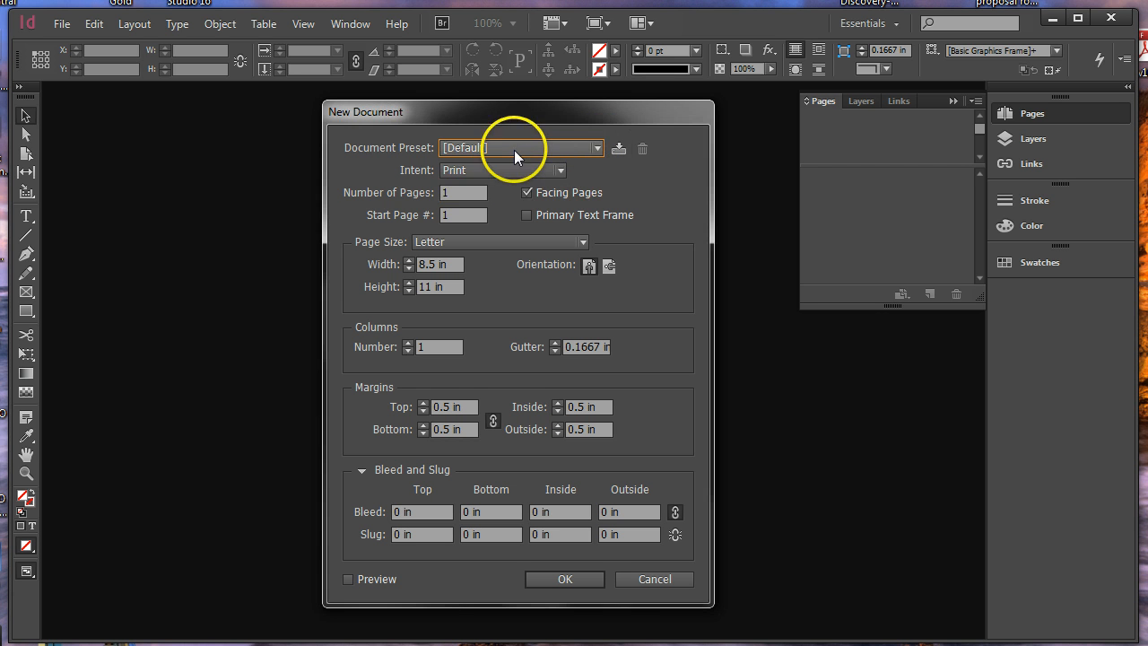
- Choose Print as the document's intent and set the number of pages to 4
{"action": "left_click", "coordinate": [561, 169]}
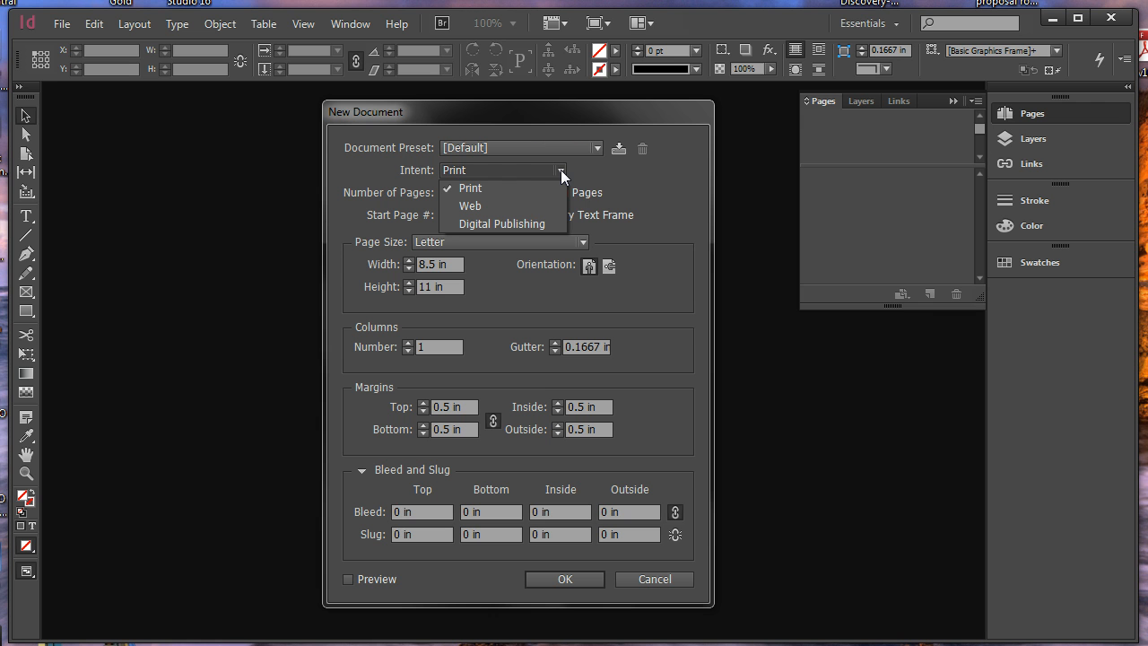
{"action": "left_click_drag", "start_coordinate": [560, 170], "coordinate": [523, 192]}
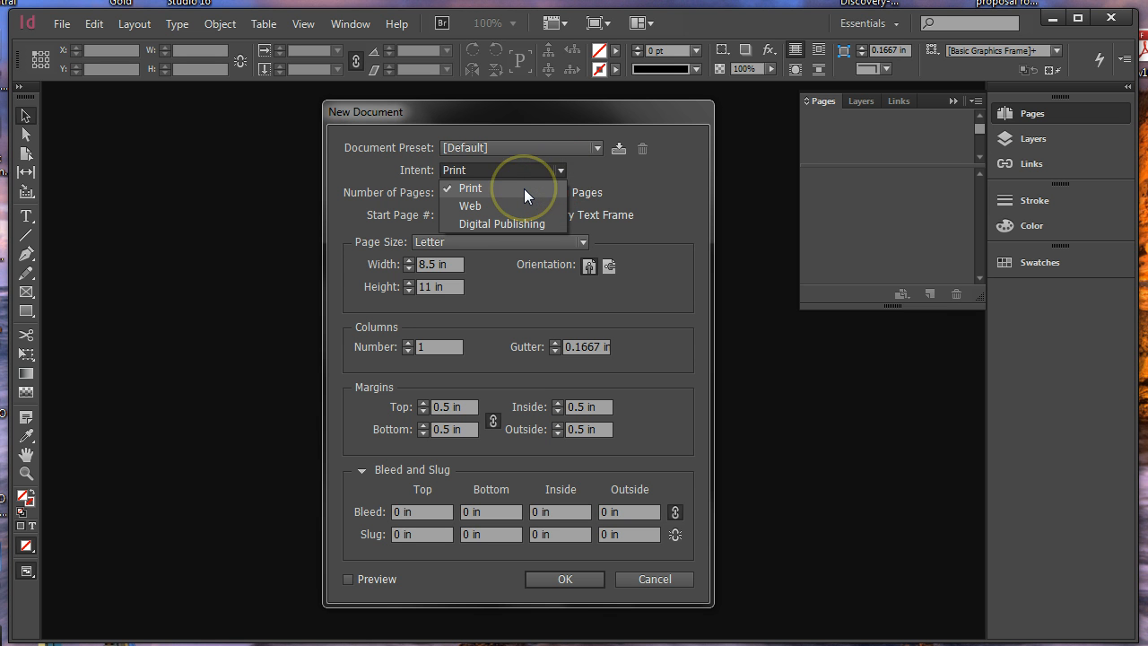
{"action": "mouse_move", "coordinate": [525, 190]}
{"action": "left_mouse_down"}
{"action": "mouse_move", "coordinate": [524, 229]}
{"action": "mouse_move", "coordinate": [518, 190]}
{"action": "left_mouse_up"}
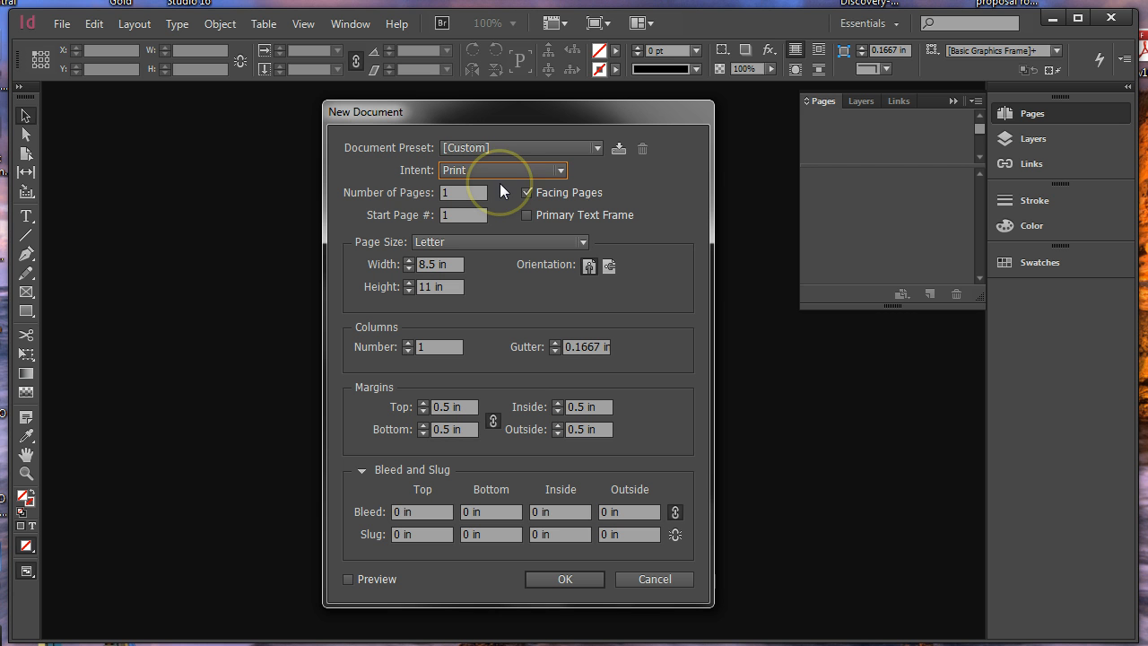
{"action": "left_click", "coordinate": [468, 192]}
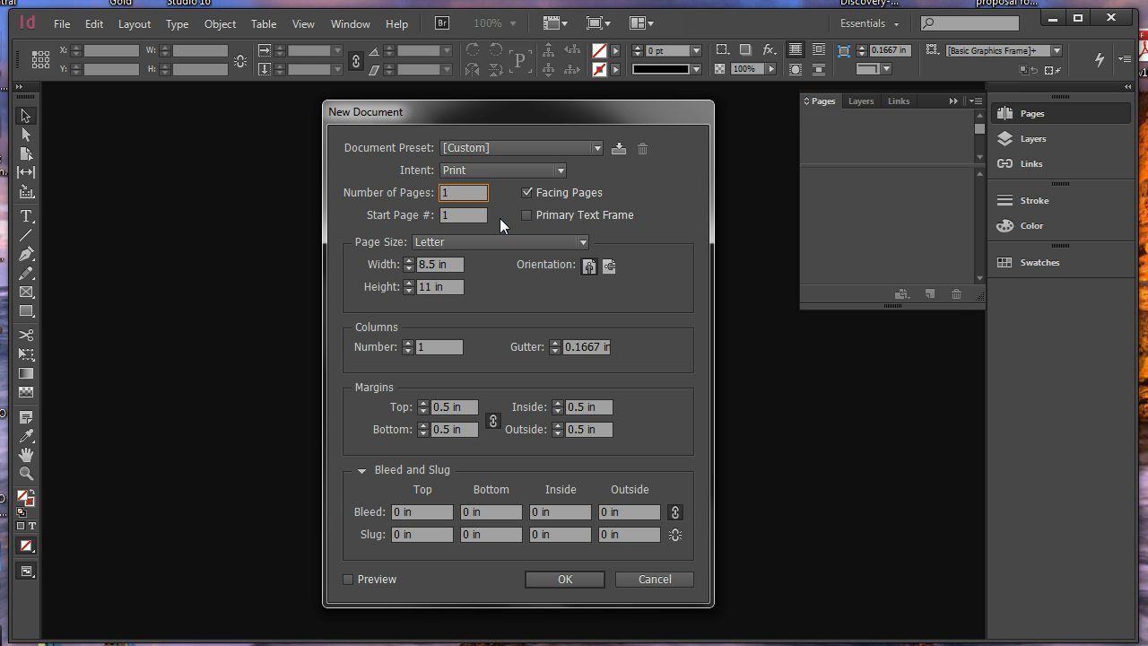
{"action": "type", "text": "4"}
{"action": "type", "text": "4"}
- Set a custom page size with a width of 8 in and a height of 10.5 in
{"action": "left_click_drag", "start_coordinate": [437, 264], "coordinate": [425, 267]}
{"action": "key", "text": "BackSpace"}
{"action": "left_click", "coordinate": [412, 280]}
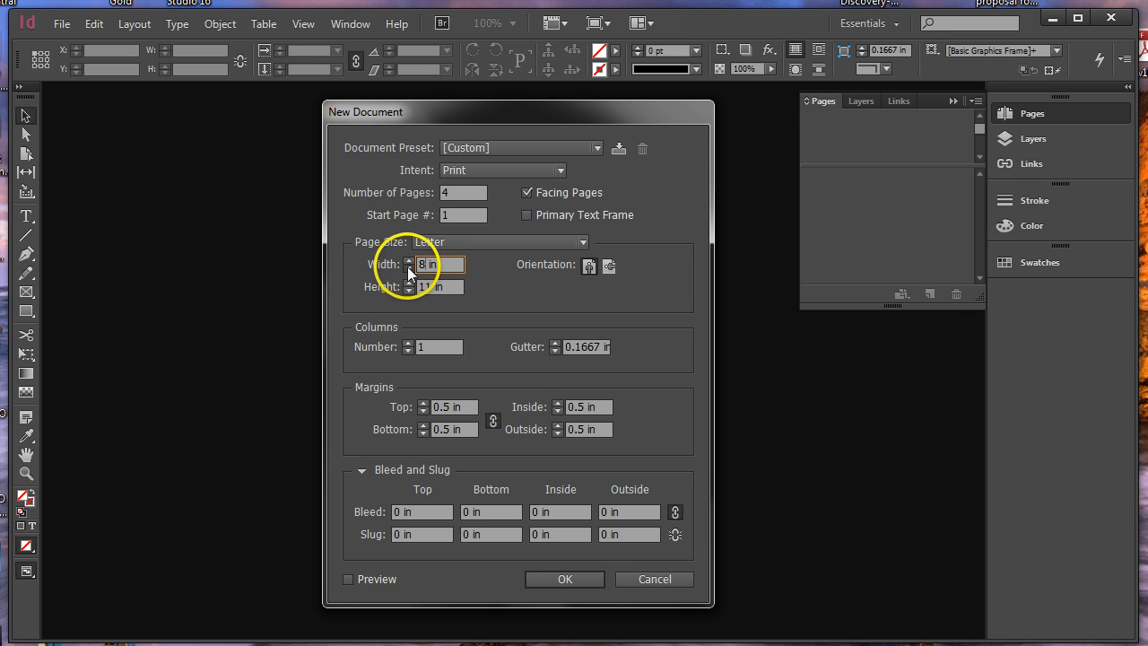
{"action": "left_click", "coordinate": [408, 268]}
{"action": "left_click", "coordinate": [408, 260]}
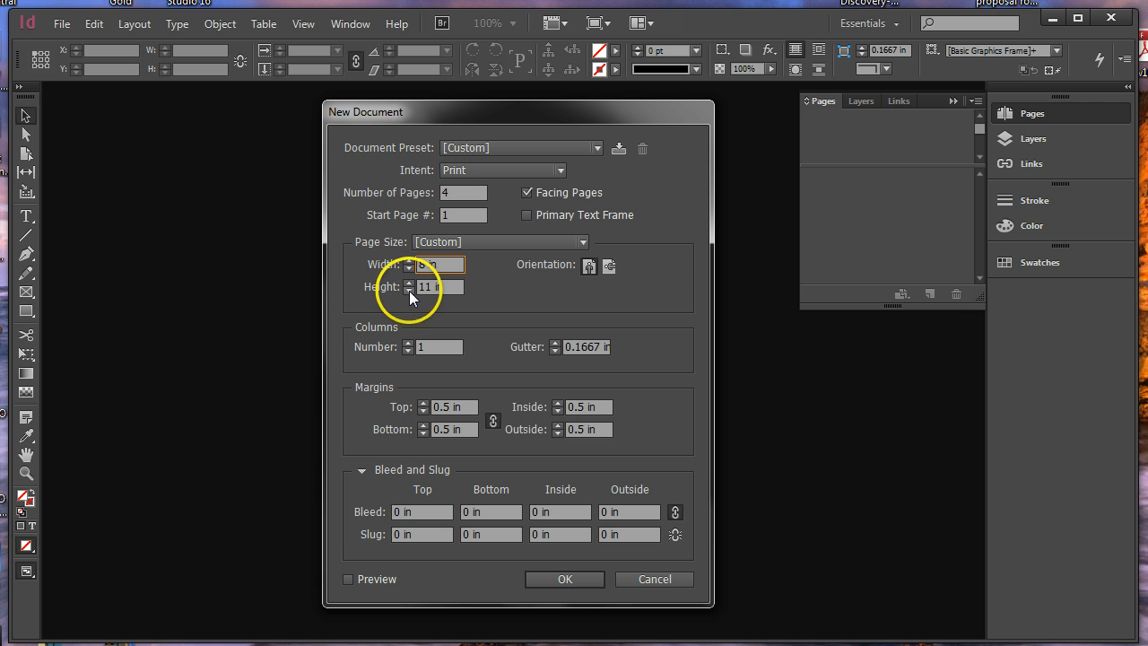
{"action": "left_click", "coordinate": [409, 289]}
{"action": "left_click", "coordinate": [409, 289]}
{"action": "left_click", "coordinate": [409, 290]}
{"action": "left_click", "coordinate": [409, 289]}
{"action": "left_click", "coordinate": [409, 290]}
{"action": "left_click", "coordinate": [408, 289]}
{"action": "left_click", "coordinate": [408, 281]}
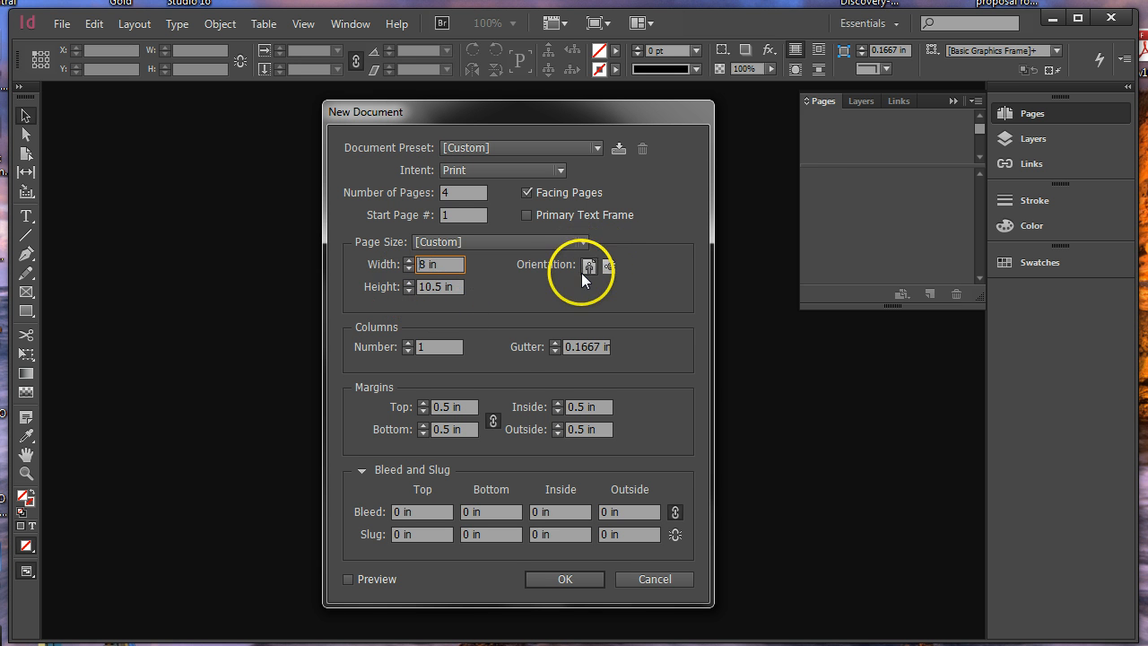
- Set the number of columns to 2 and all four page margins to 0.125 in
{"action": "left_click", "coordinate": [447, 367]}
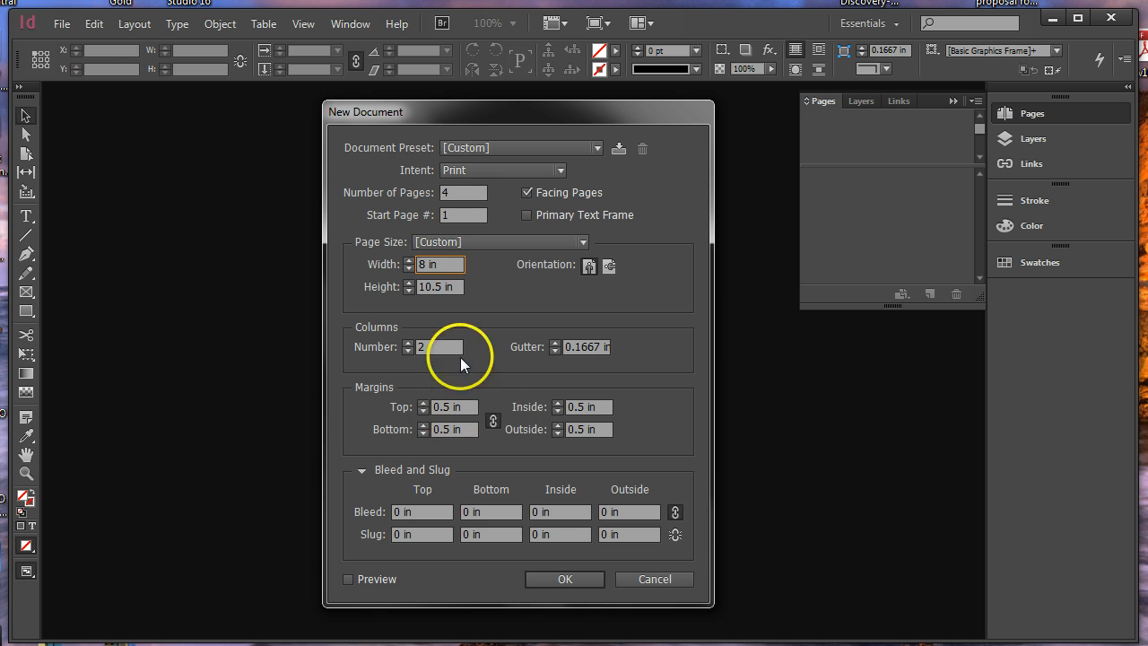
{"action": "left_click", "coordinate": [441, 405]}
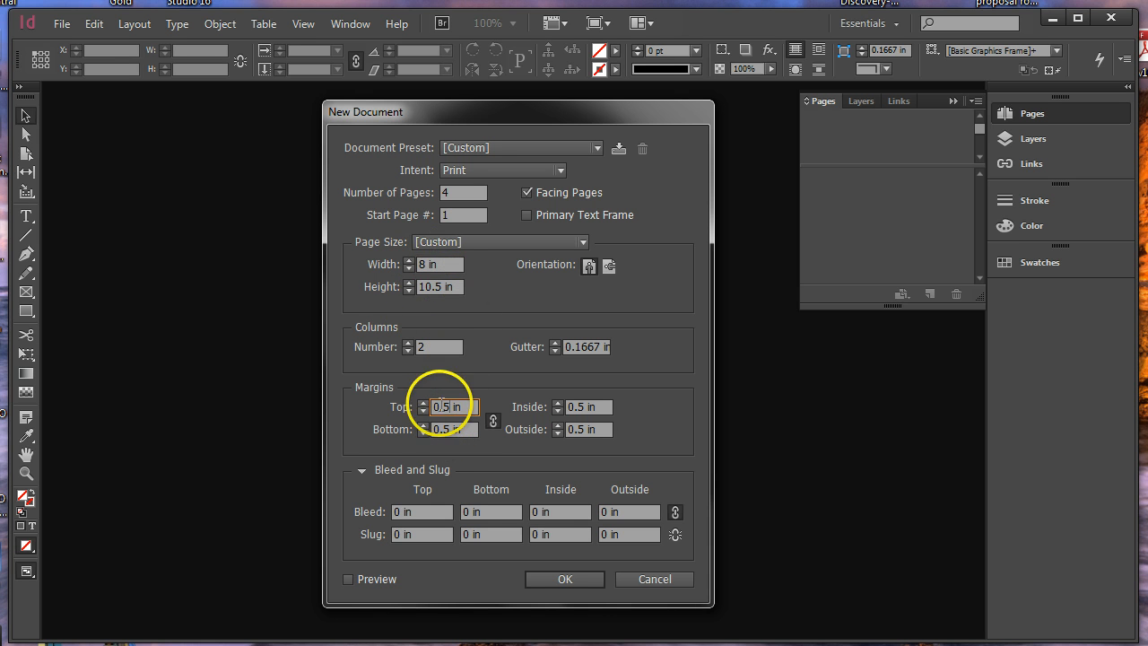
{"action": "left_click_drag", "start_coordinate": [445, 406], "coordinate": [411, 405]}
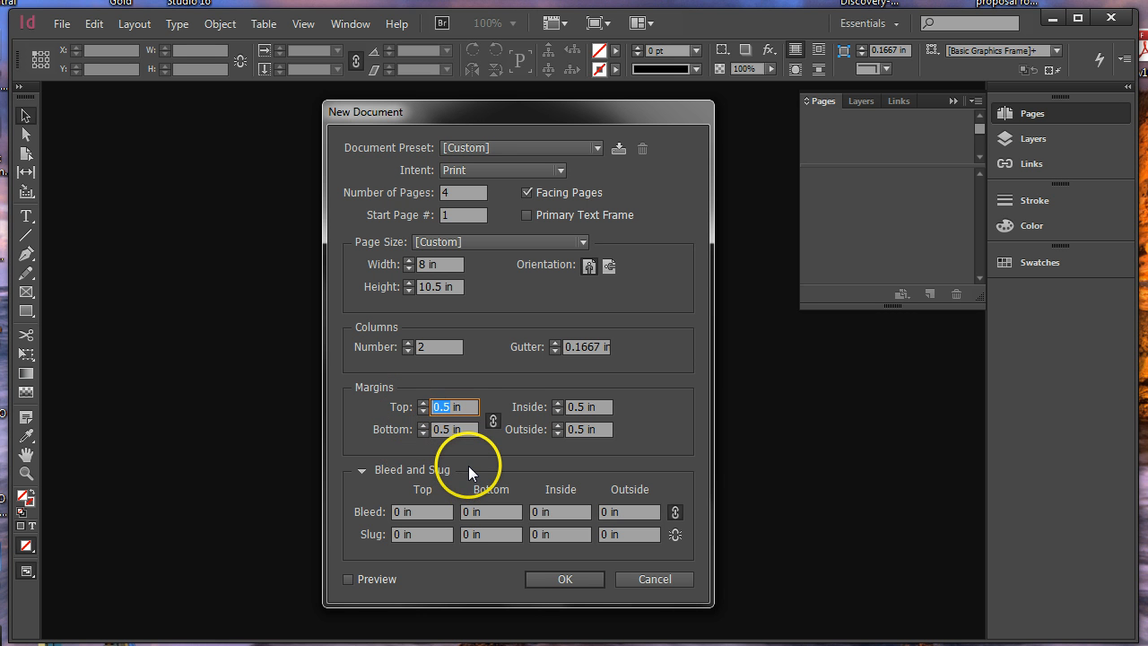
{"action": "type", "text": ".125"}
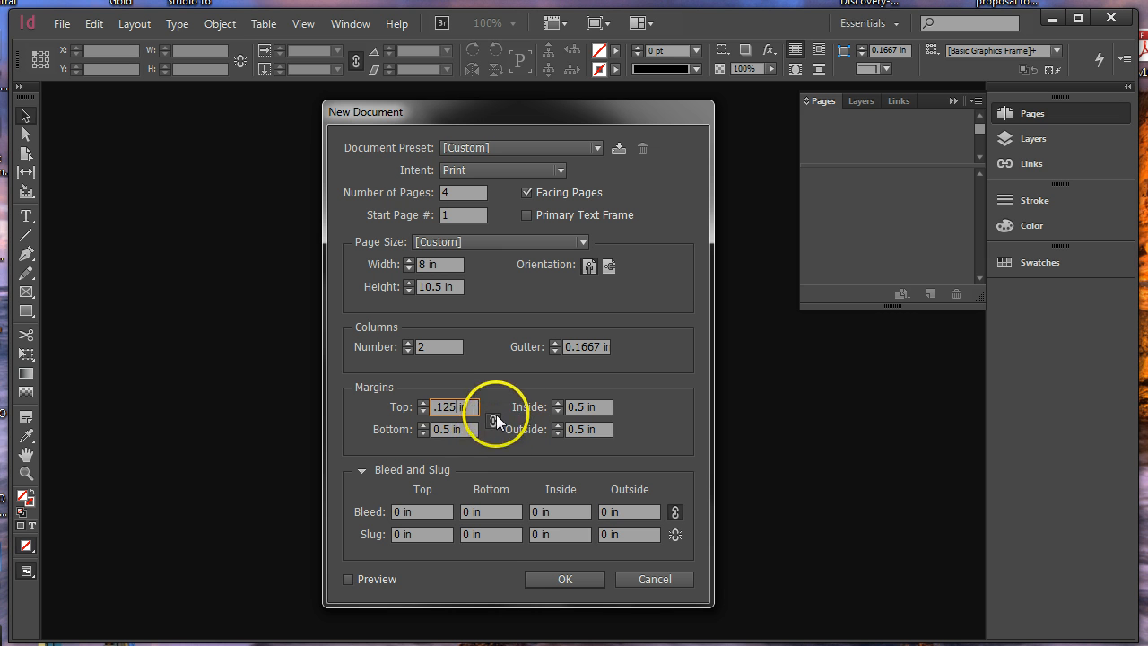
{"action": "left_click", "coordinate": [490, 422]}
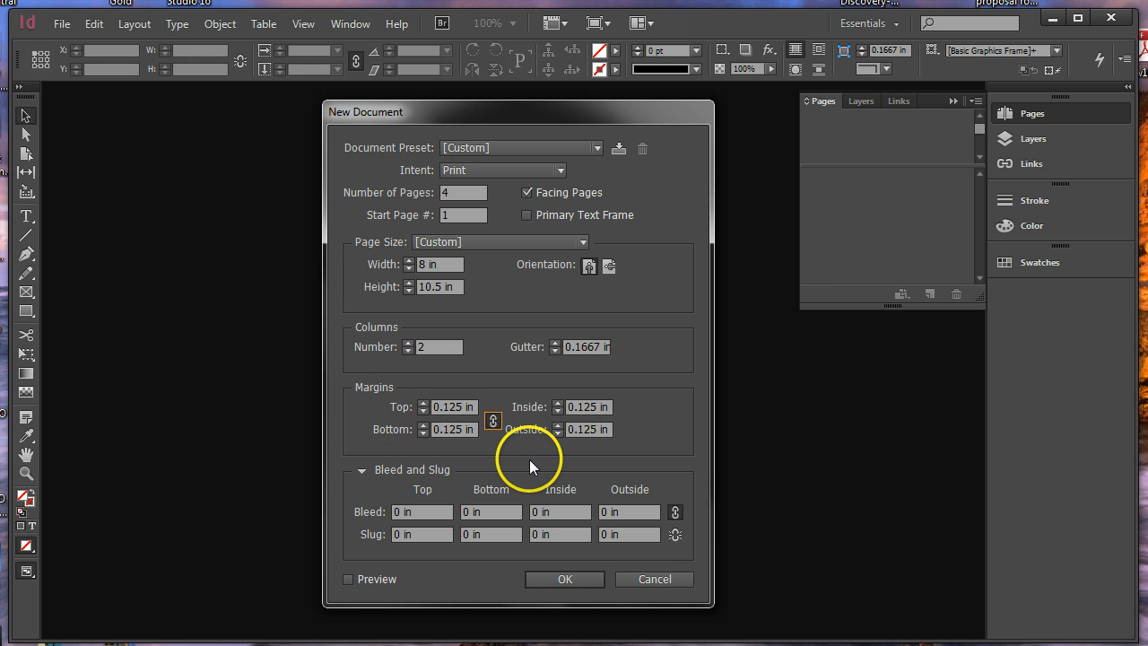
- Set the bleed to 0.125 in on all four sides and create the document
{"action": "left_click", "coordinate": [363, 466]}
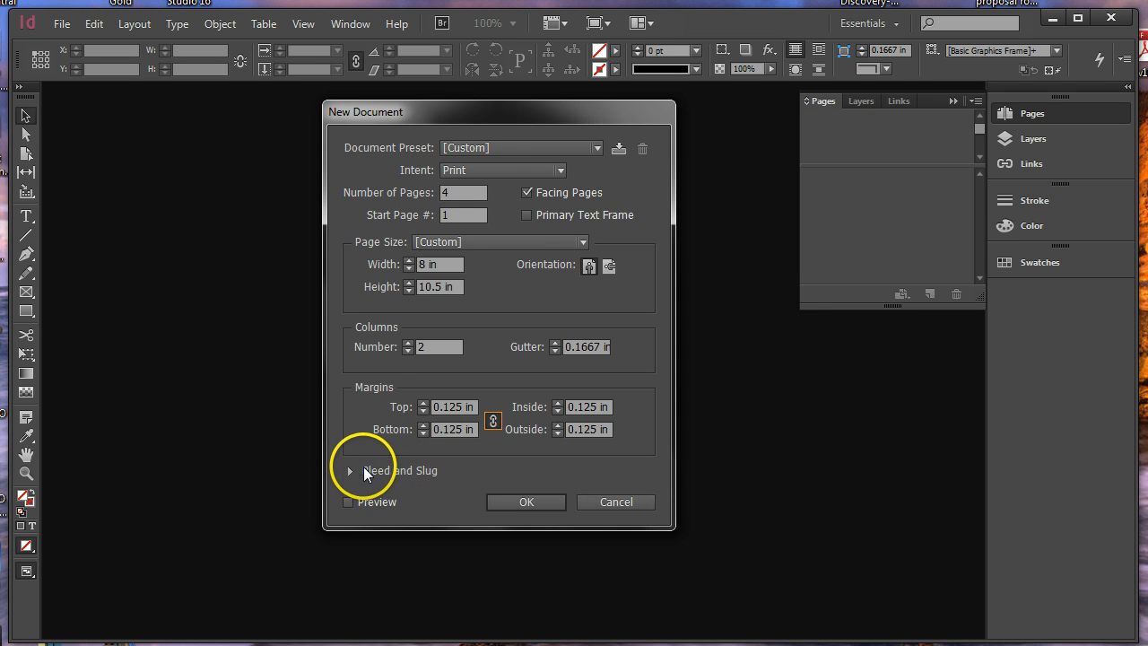
{"action": "left_click", "coordinate": [351, 469]}
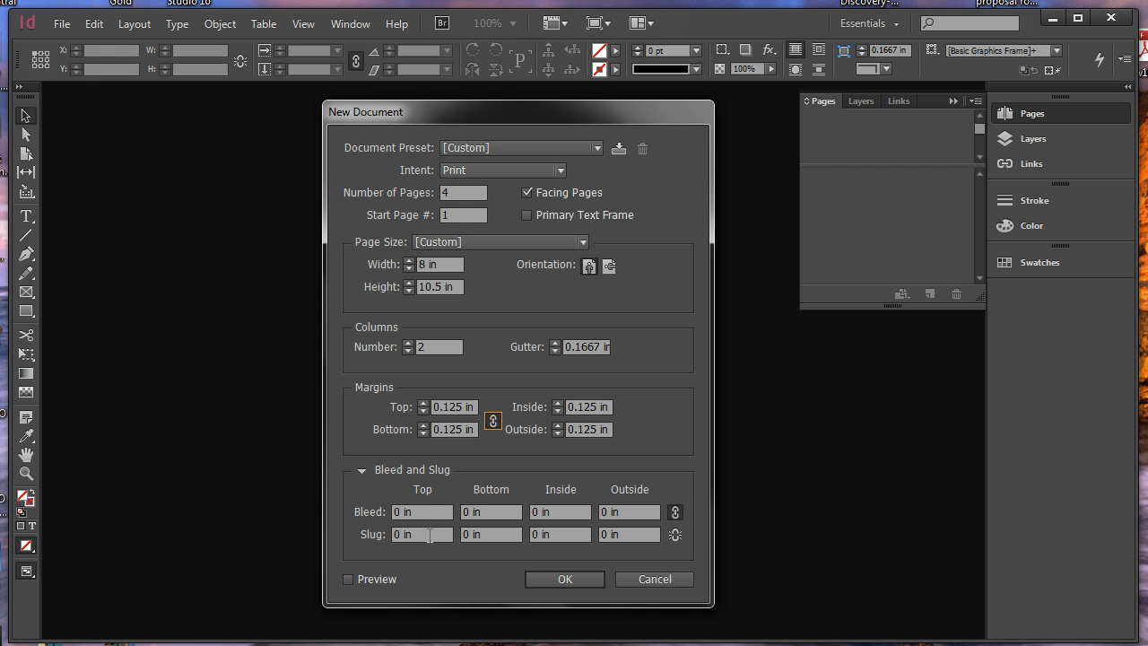
{"action": "left_click_drag", "start_coordinate": [401, 511], "coordinate": [378, 513]}
{"action": "type", "text": "125"}
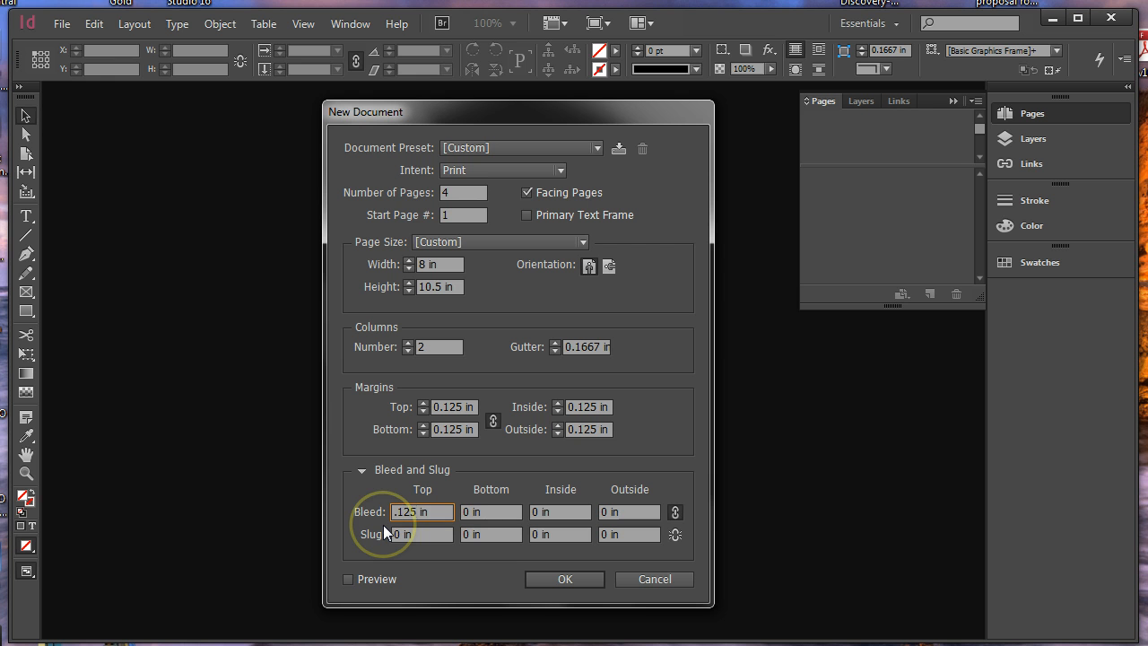
{"action": "key", "text": "Tab"}
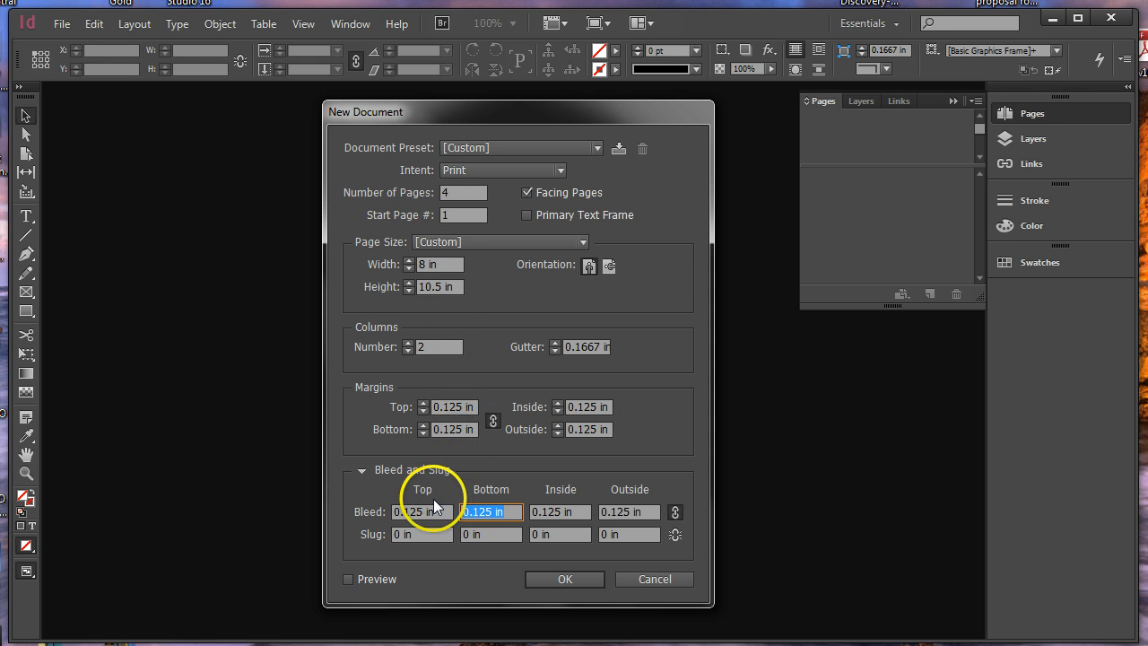
{"action": "left_click", "coordinate": [560, 577]}
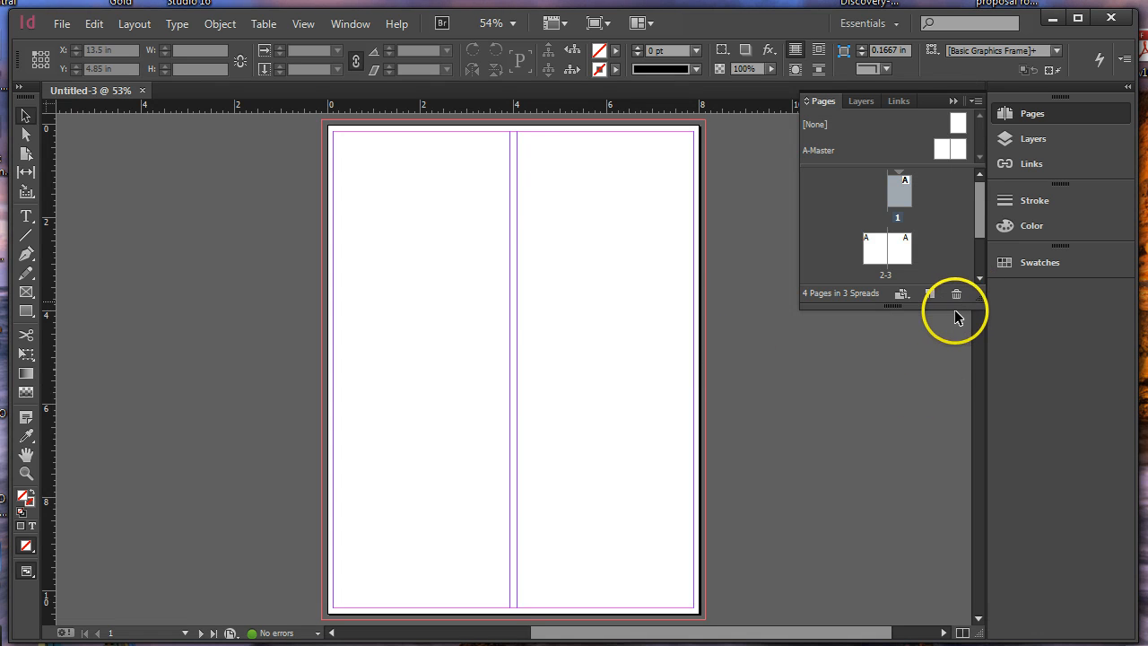
- Enlarge the Pages panel so that the thumbnails of all document pages fit, keeping it open
{"action": "left_click_drag", "start_coordinate": [939, 308], "coordinate": [939, 391]}
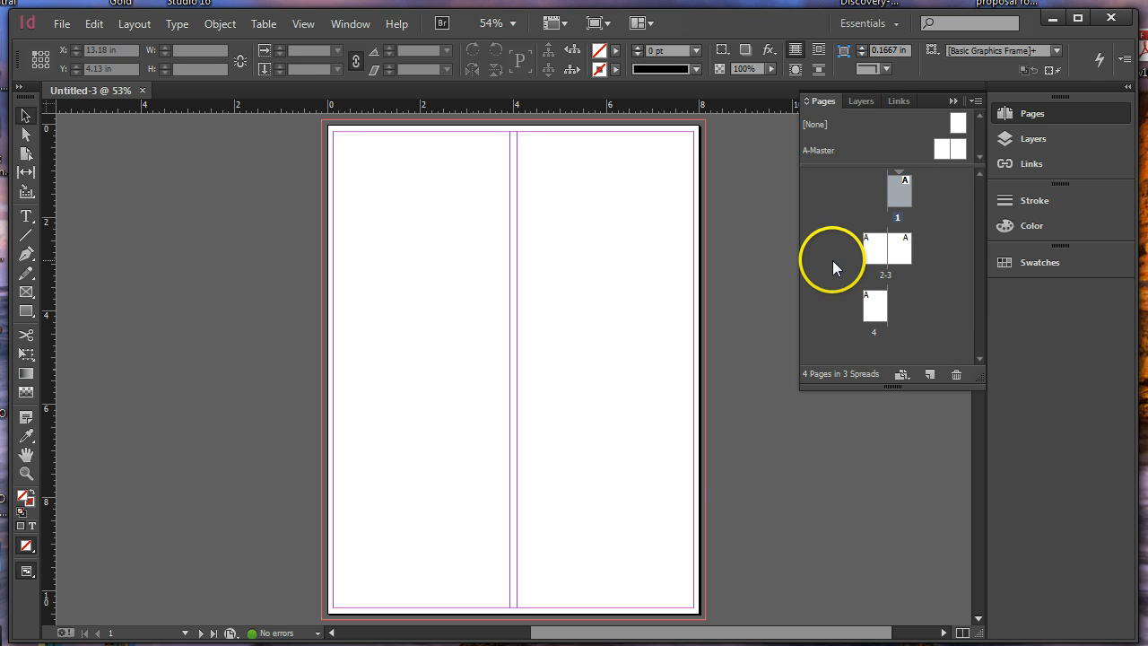
{"action": "left_click", "coordinate": [1076, 112]}
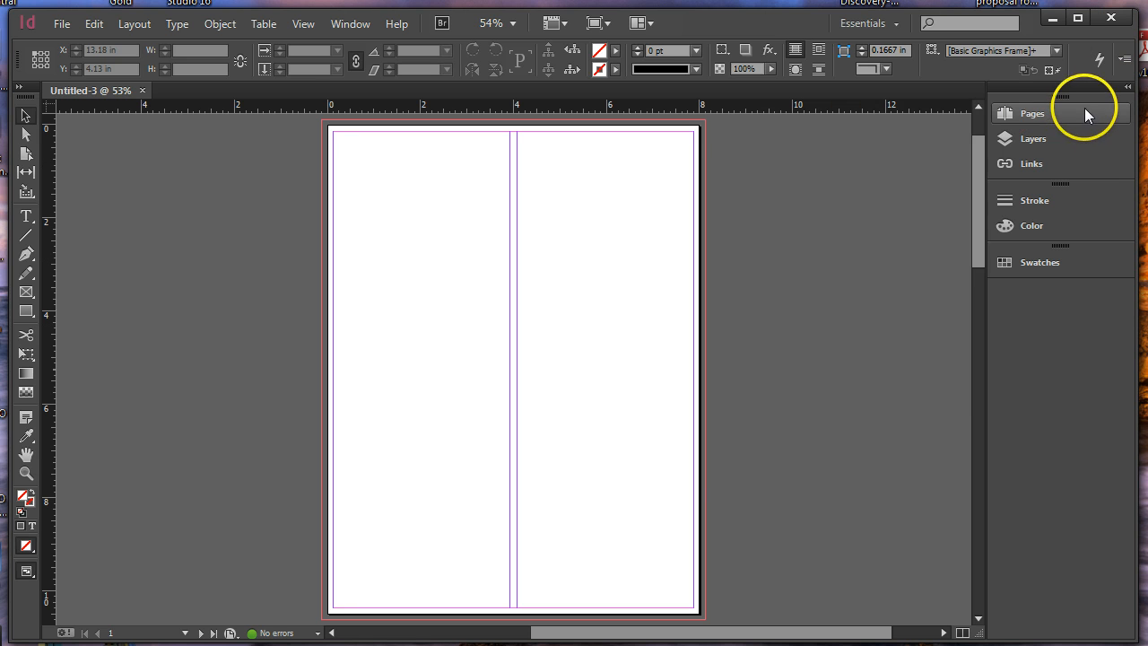
{"action": "left_click", "coordinate": [1086, 115]}
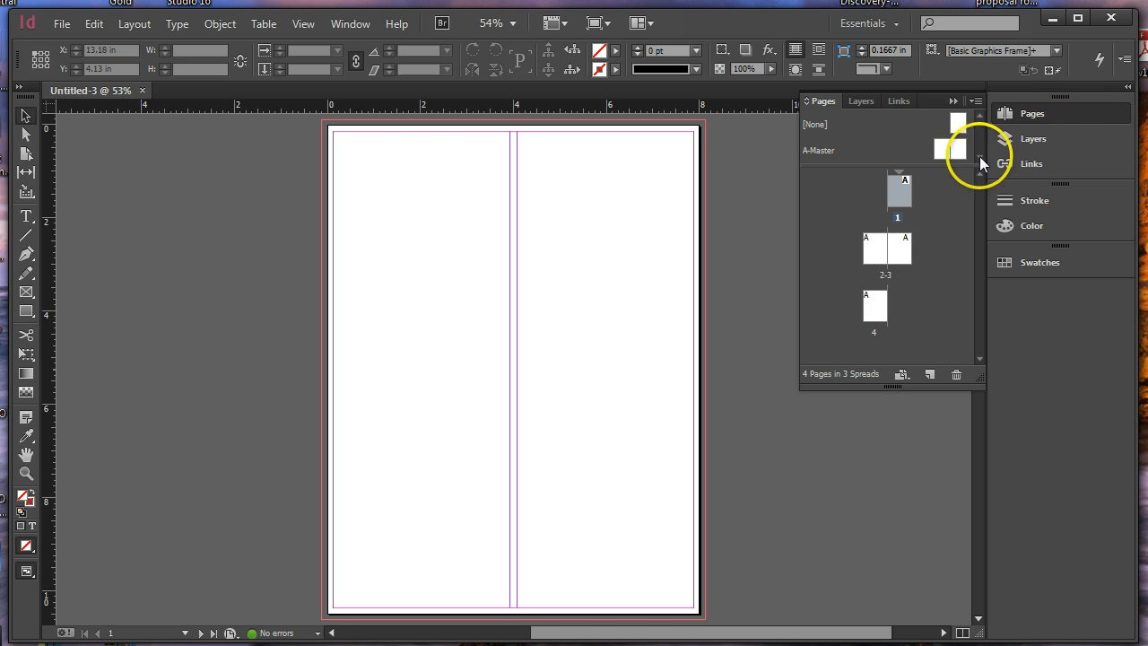